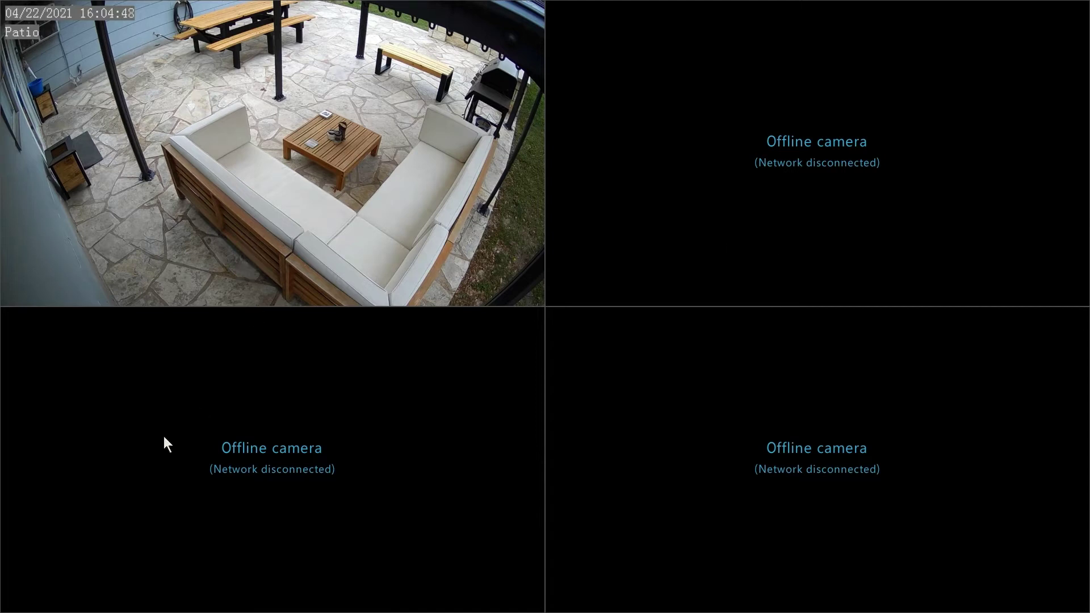
# Step: Log in as admin with the unlock pattern from the home Menu and open Storage settings
pyautogui.moveTo(30, 593)
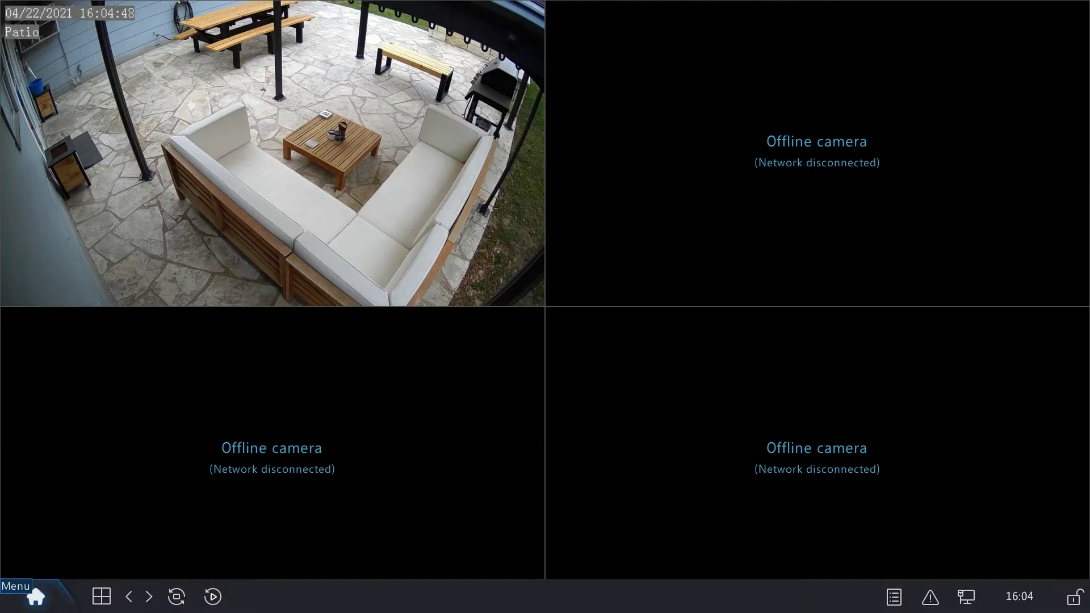
pyautogui.click(28, 601)
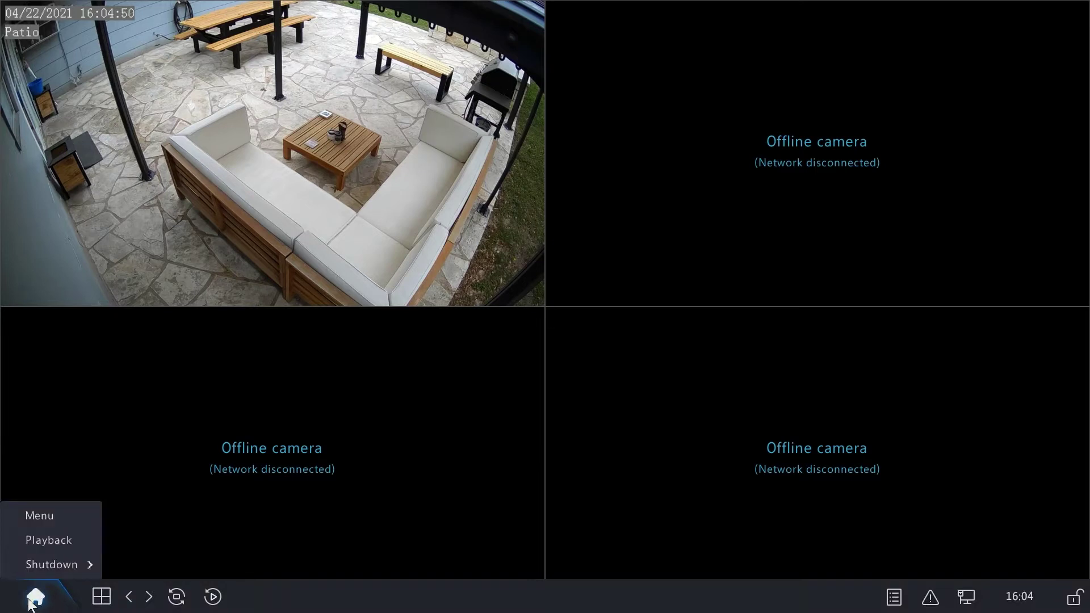
pyautogui.click(41, 515)
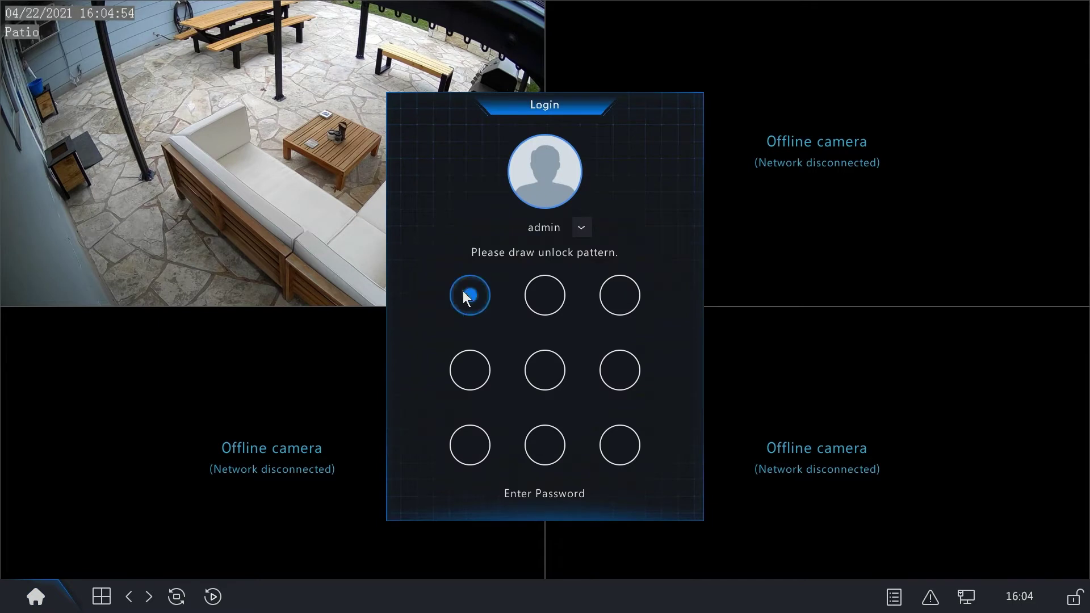
pyautogui.moveTo(462, 291)
pyautogui.mouseDown()
pyautogui.moveTo(466, 458)
pyautogui.moveTo(609, 452)
pyautogui.mouseUp()
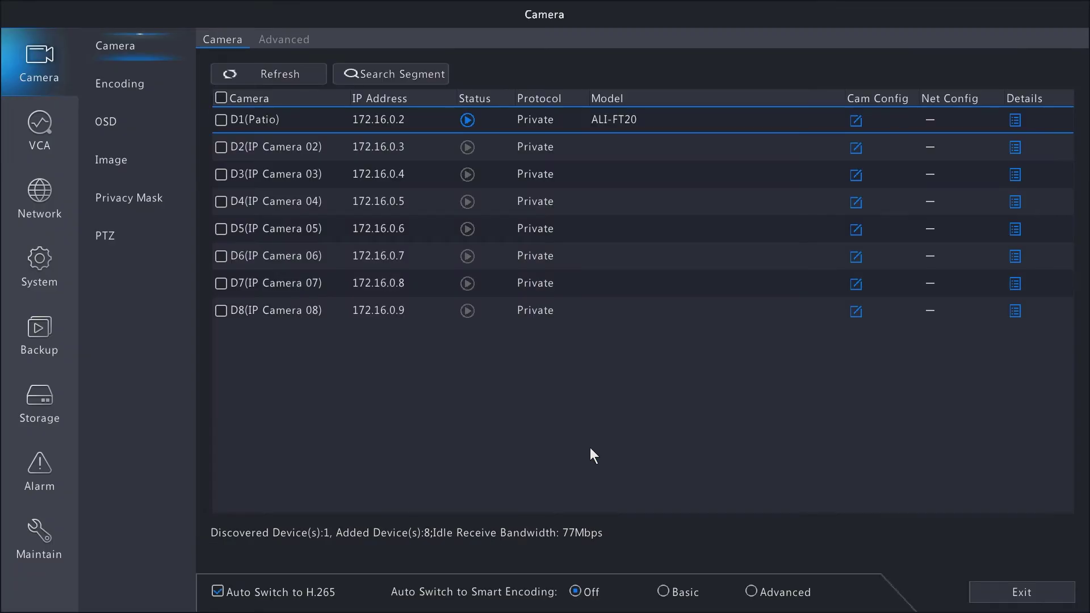
pyautogui.click(40, 399)
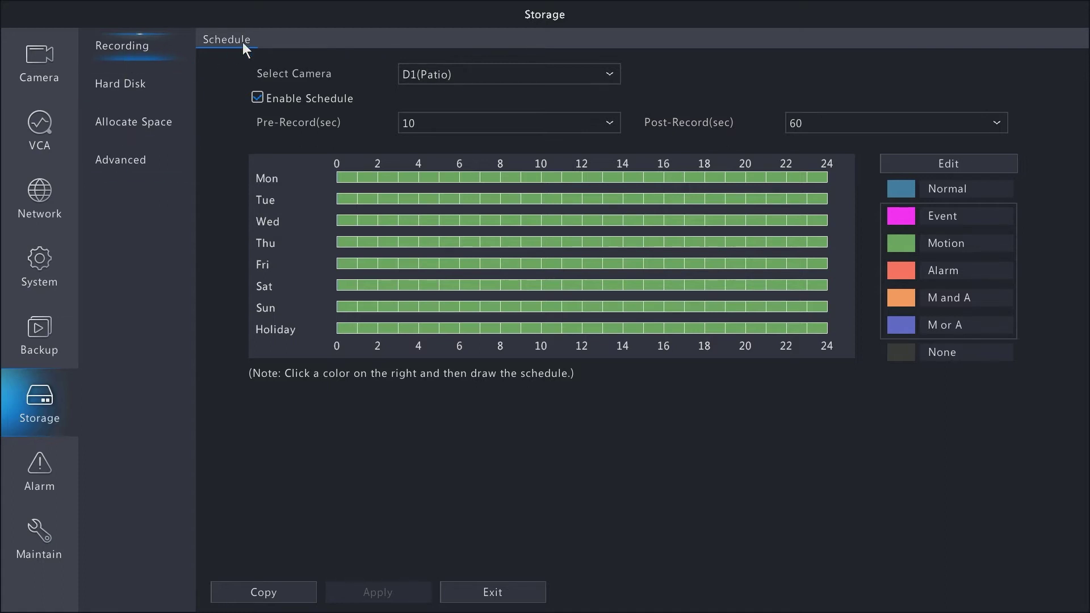
pyautogui.click(610, 74)
pyautogui.click(612, 74)
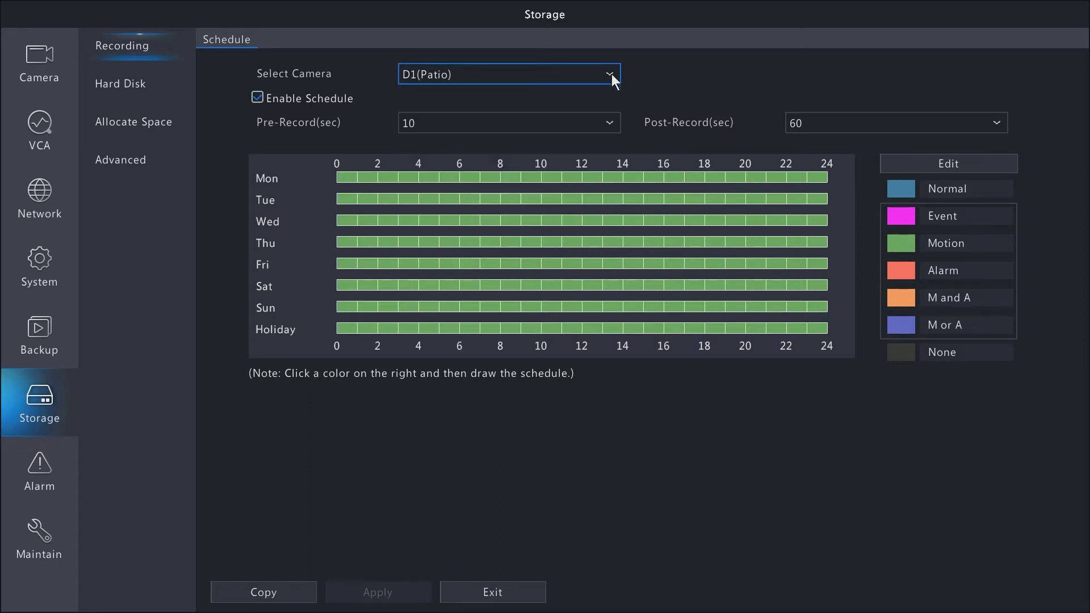
pyautogui.click(611, 75)
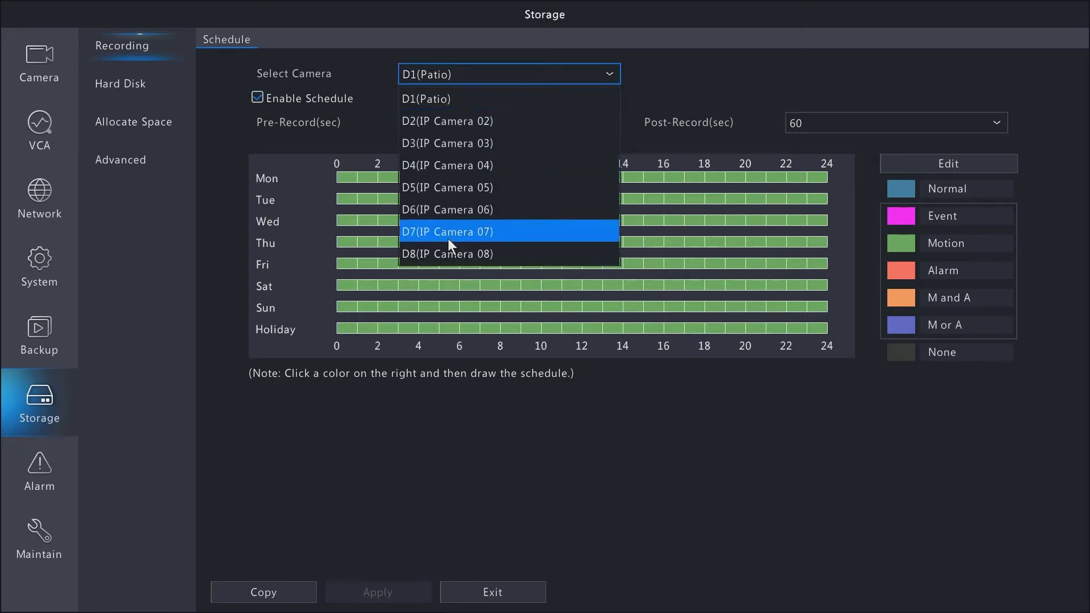
pyautogui.click(444, 123)
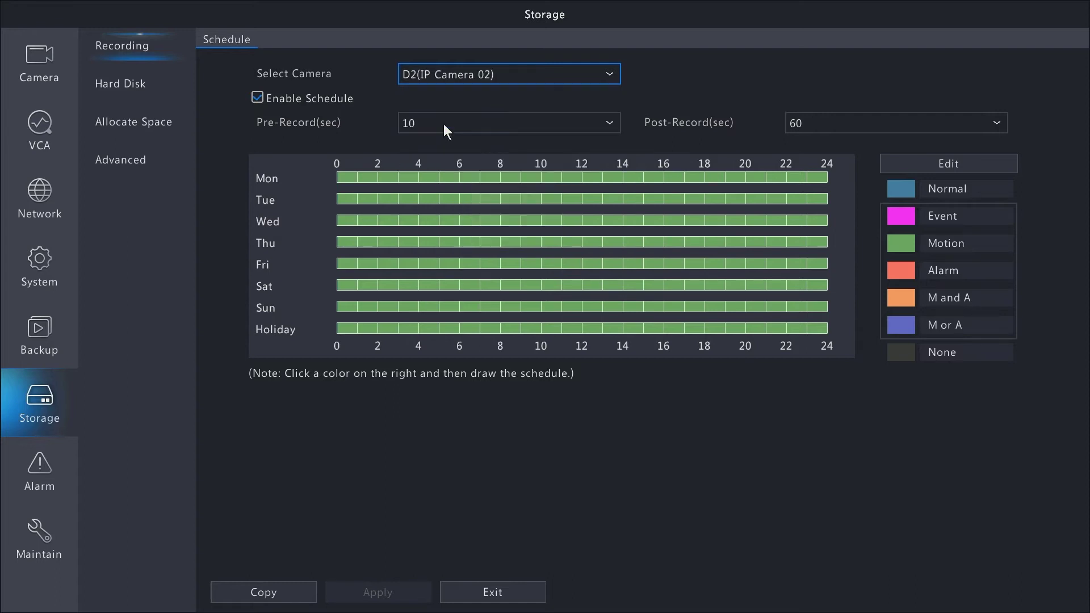
pyautogui.click(605, 78)
pyautogui.click(486, 101)
pyautogui.click(904, 219)
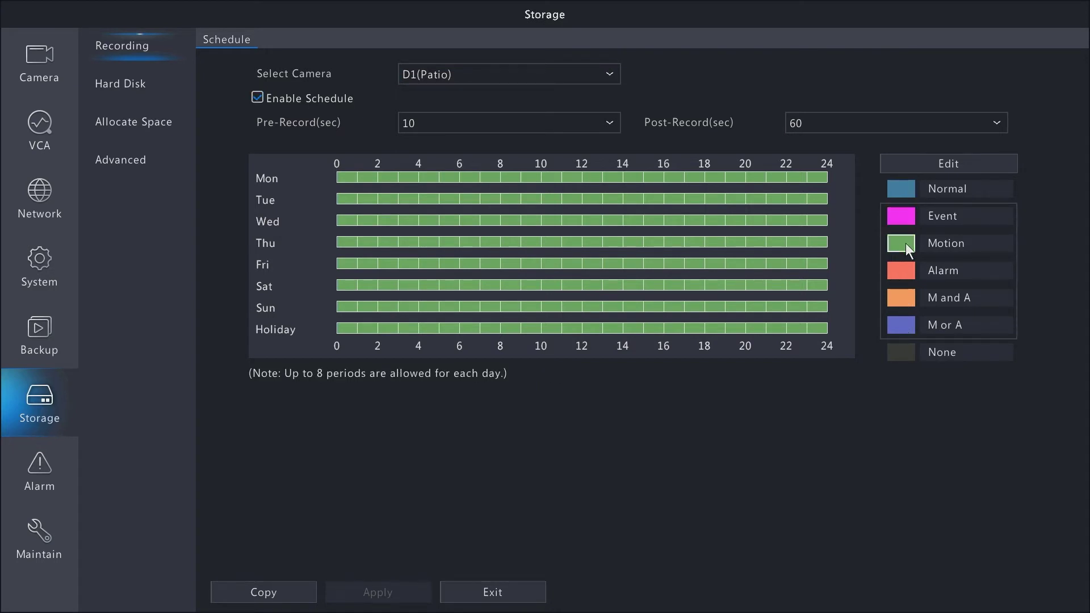
# Step: Paint D1(Patio)'s whole weekly grid as Normal recording and apply it
pyautogui.click(902, 192)
pyautogui.moveTo(352, 176)
pyautogui.mouseDown()
pyautogui.moveTo(516, 250)
pyautogui.moveTo(534, 297)
pyautogui.moveTo(573, 250)
pyautogui.moveTo(573, 210)
pyautogui.moveTo(531, 228)
pyautogui.moveTo(547, 197)
pyautogui.moveTo(601, 202)
pyautogui.moveTo(580, 264)
pyautogui.moveTo(647, 289)
pyautogui.moveTo(789, 310)
pyautogui.moveTo(845, 341)
pyautogui.mouseUp()
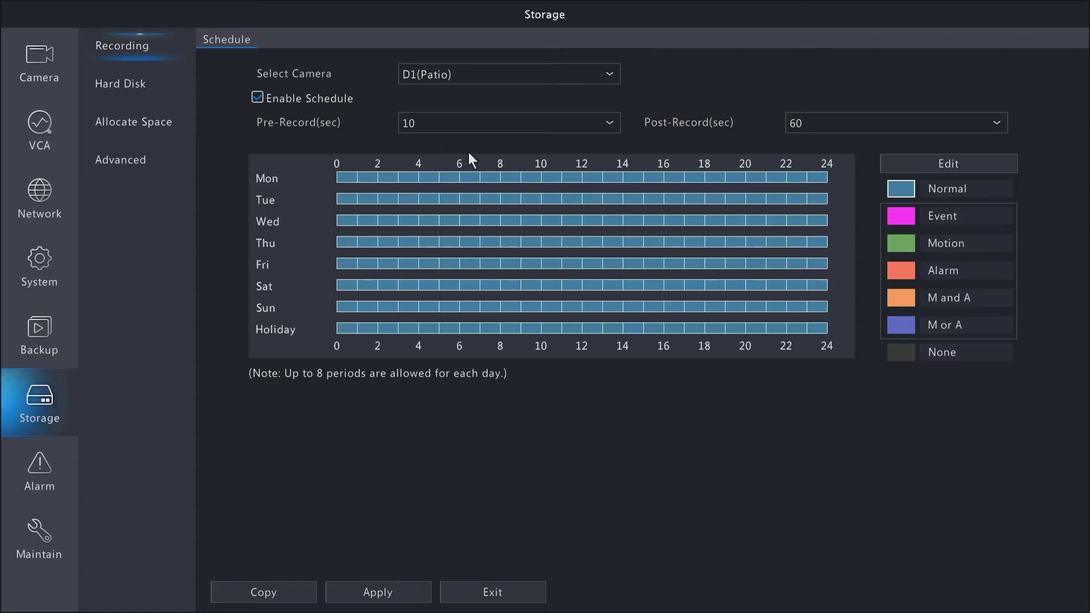
pyautogui.click(387, 596)
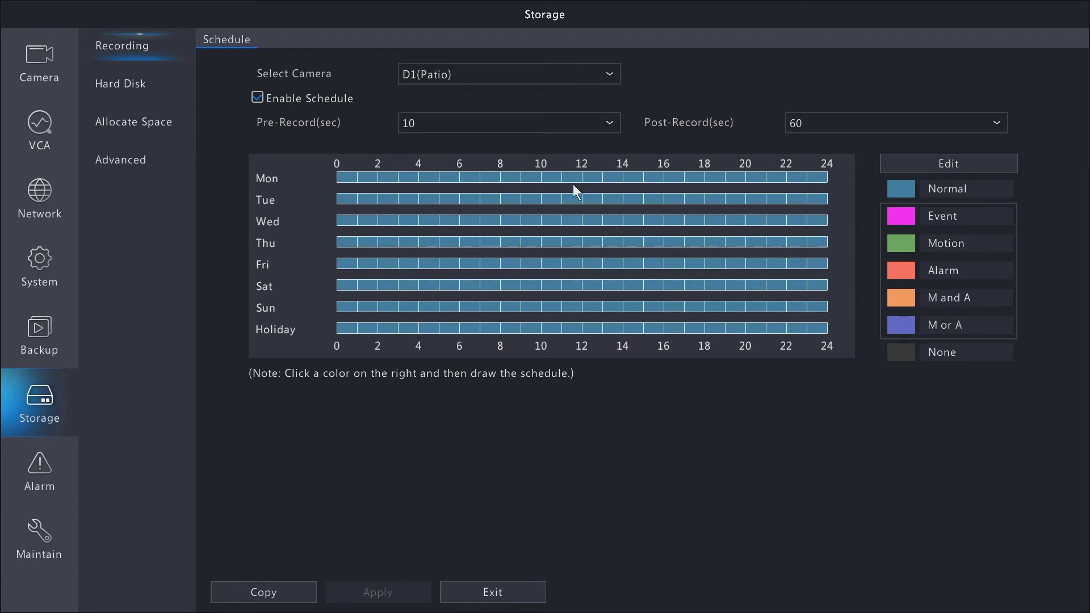
pyautogui.click(962, 164)
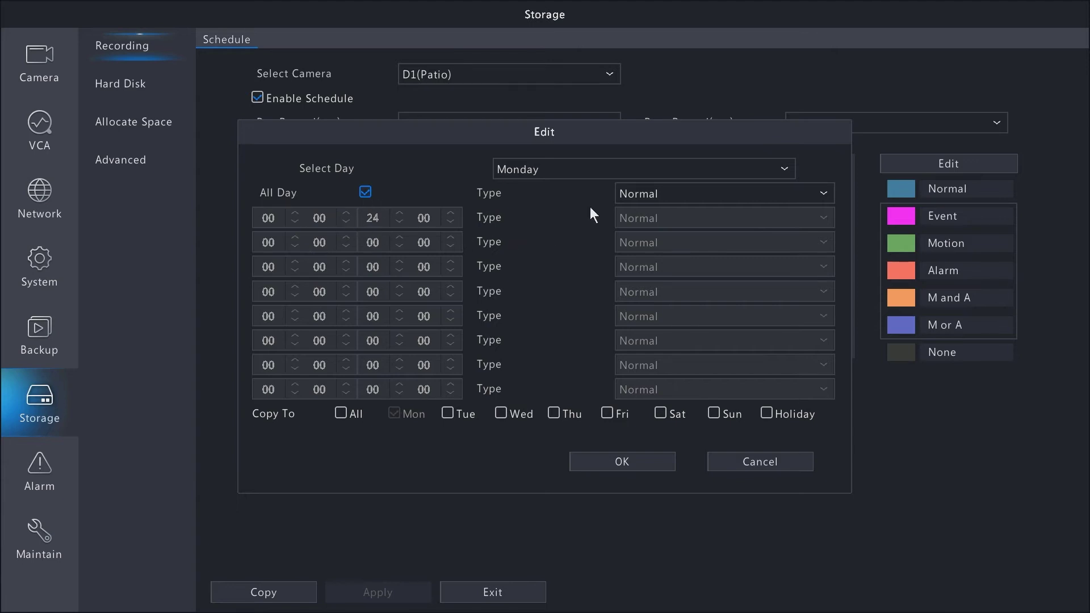
pyautogui.click(773, 462)
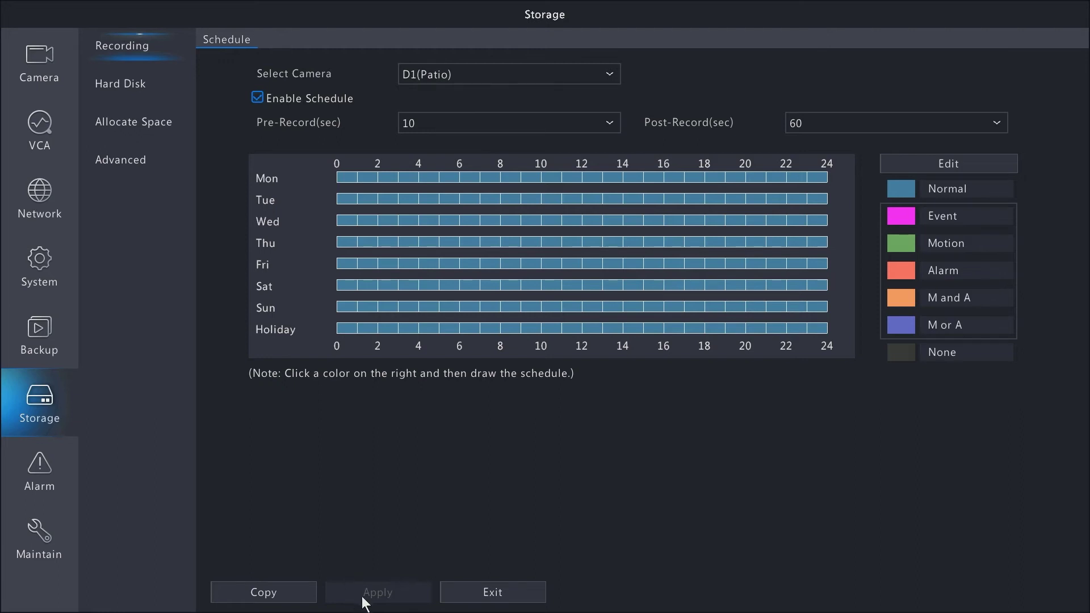
# Step: Select camera D2 and copy its Motion schedule to All cameras
pyautogui.click(608, 76)
pyautogui.click(468, 126)
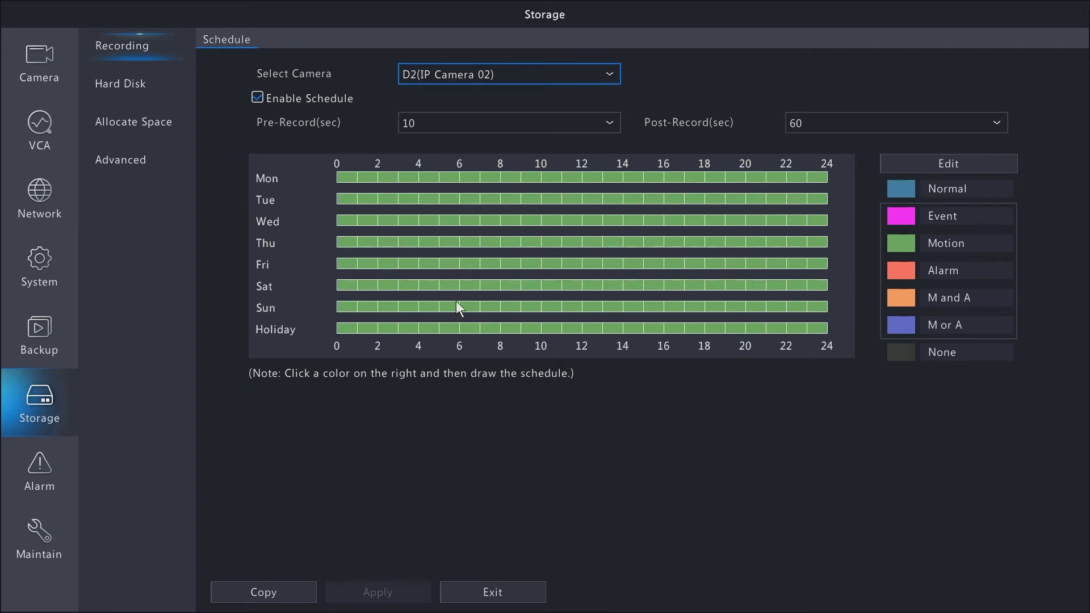
pyautogui.click(269, 593)
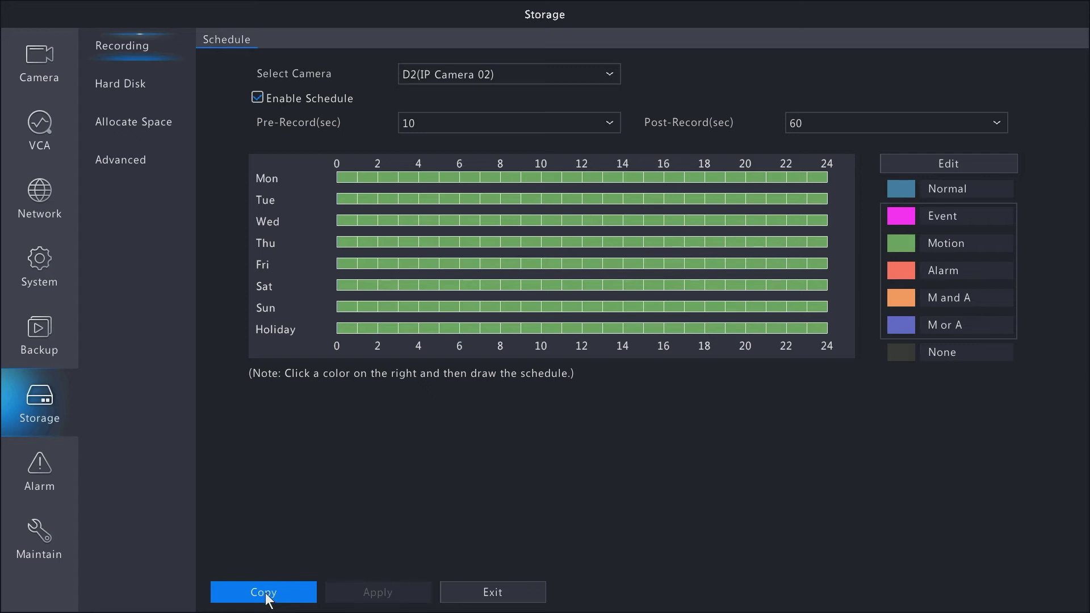
pyautogui.click(268, 596)
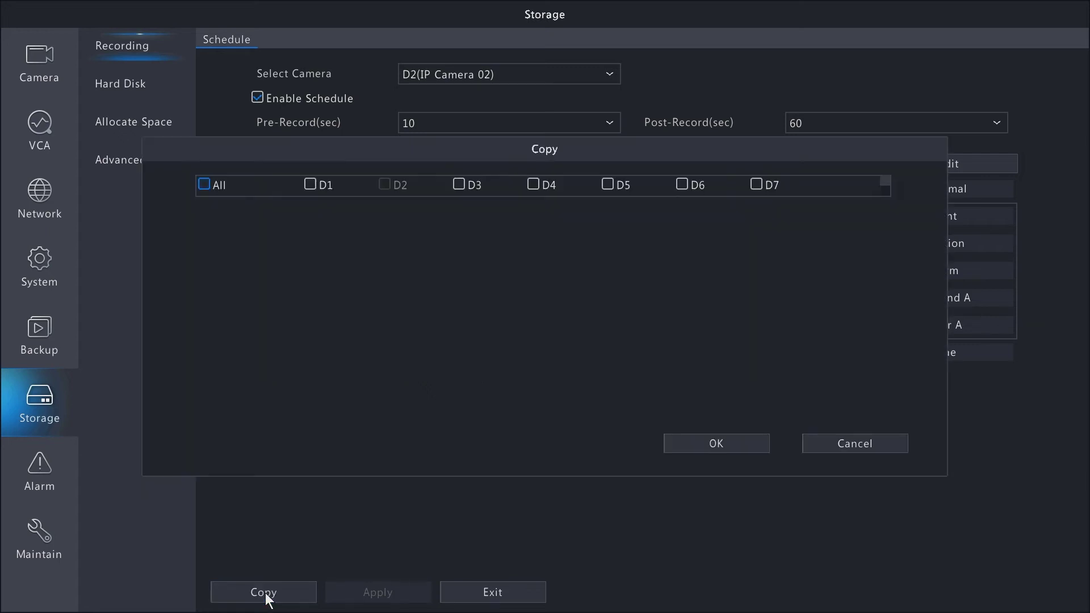
pyautogui.click(204, 185)
pyautogui.click(738, 454)
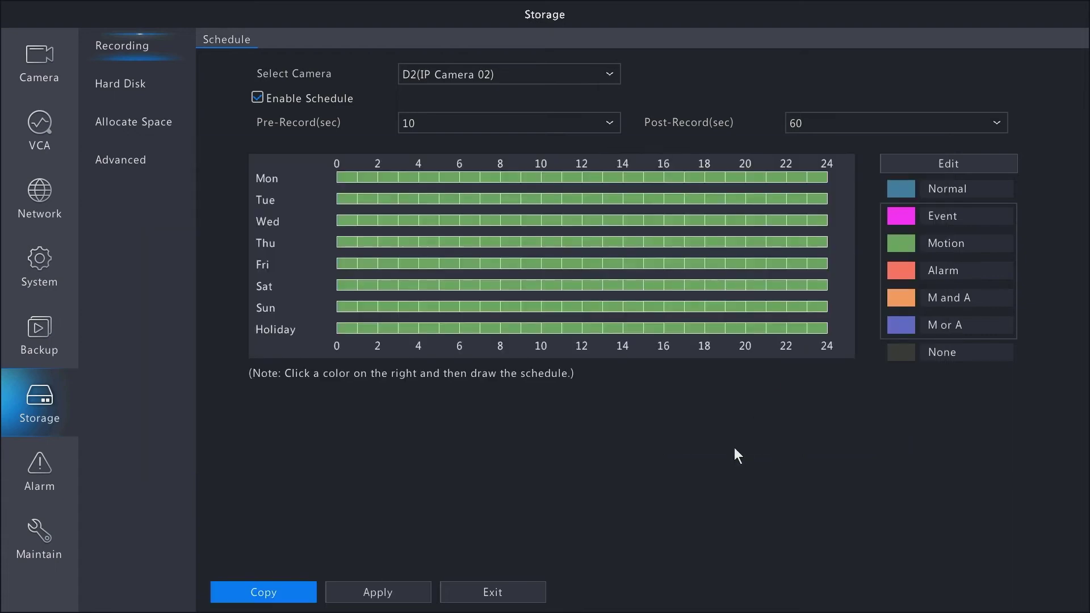
# Step: Apply the copied schedules and switch the view back to camera D1(Patio)
pyautogui.click(385, 595)
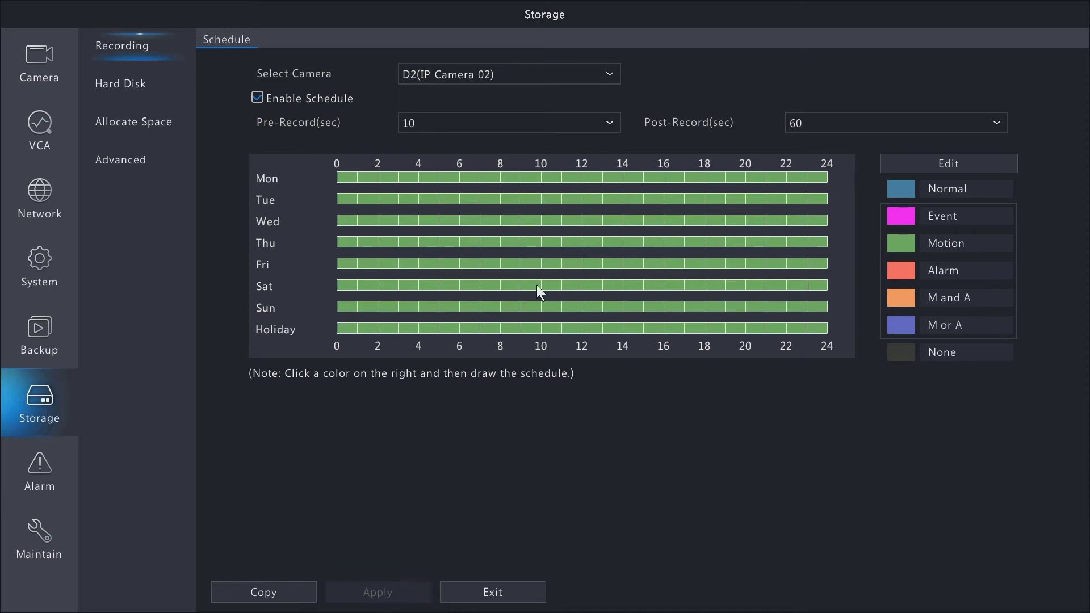
pyautogui.click(609, 74)
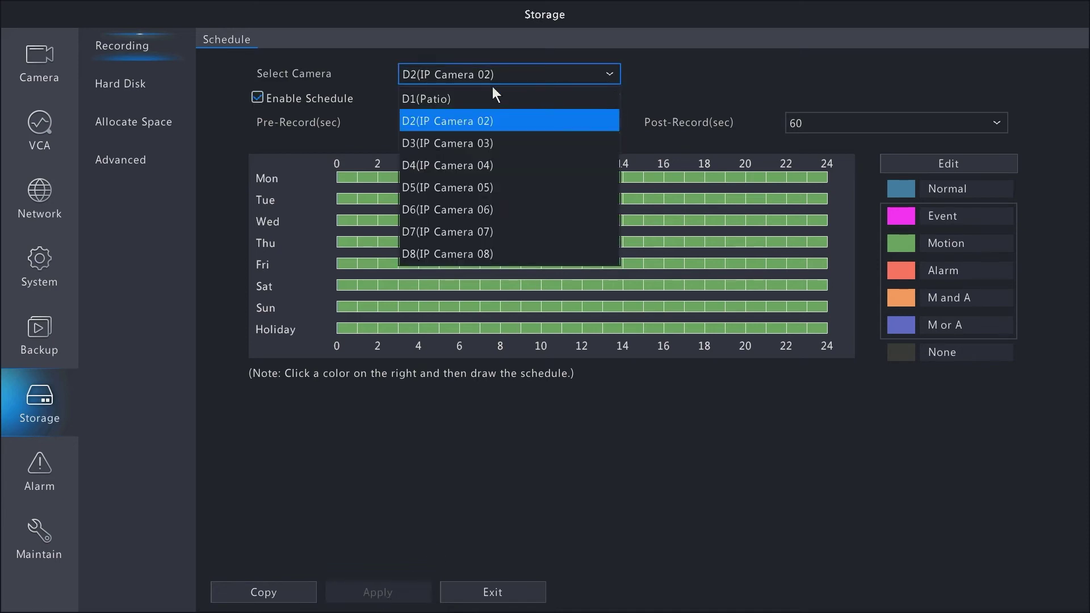
pyautogui.click(451, 95)
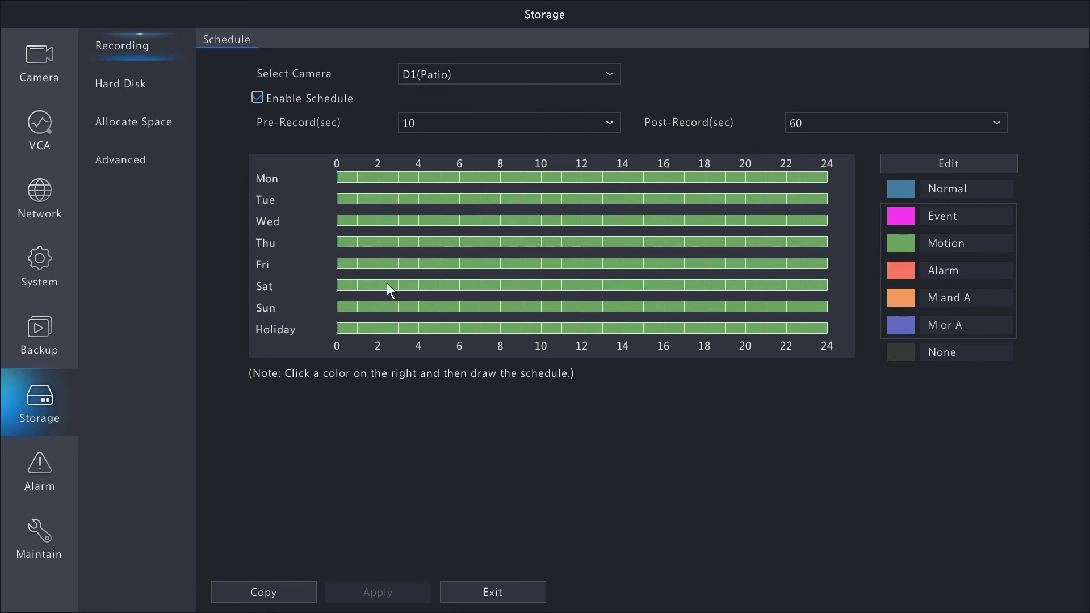
# Step: Inspect hard disk 1 (931.51 GB, 82 GB free) and keep its property as Read/Write
pyautogui.click(108, 82)
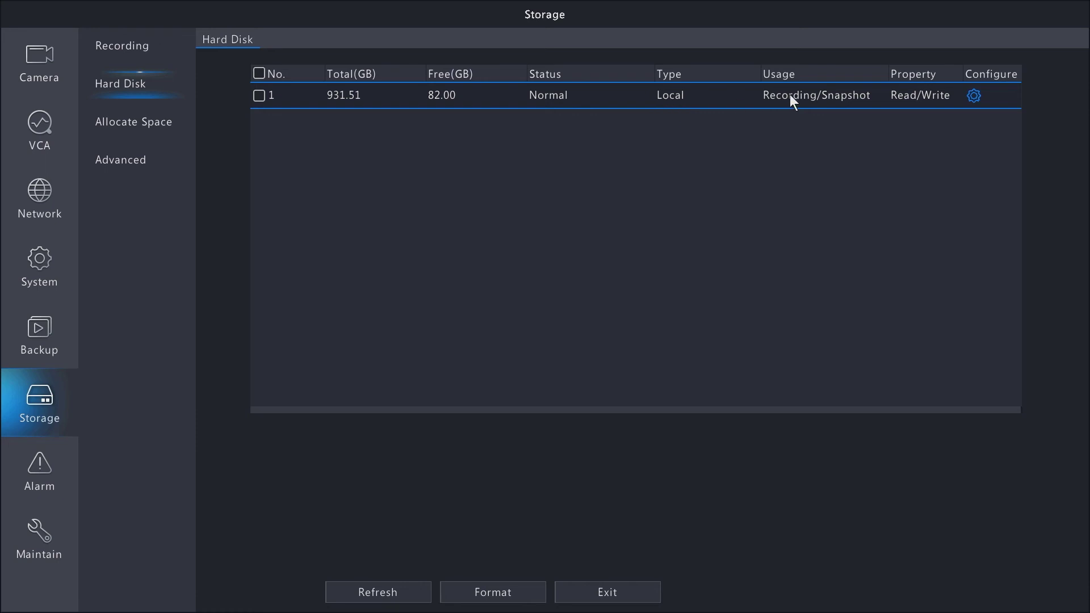
pyautogui.click(974, 96)
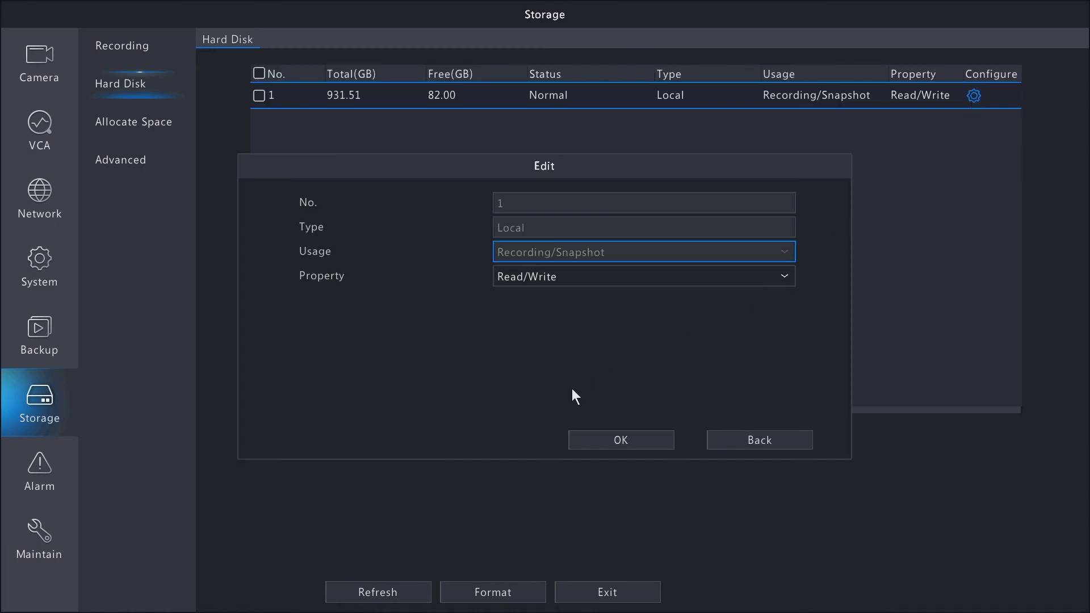
pyautogui.click(523, 278)
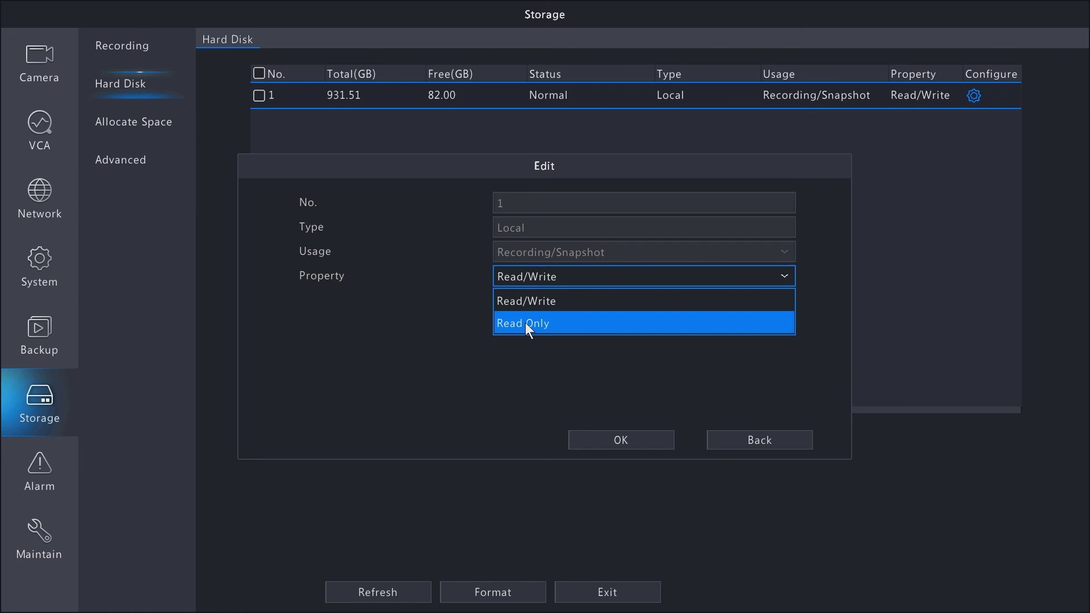
pyautogui.click(516, 382)
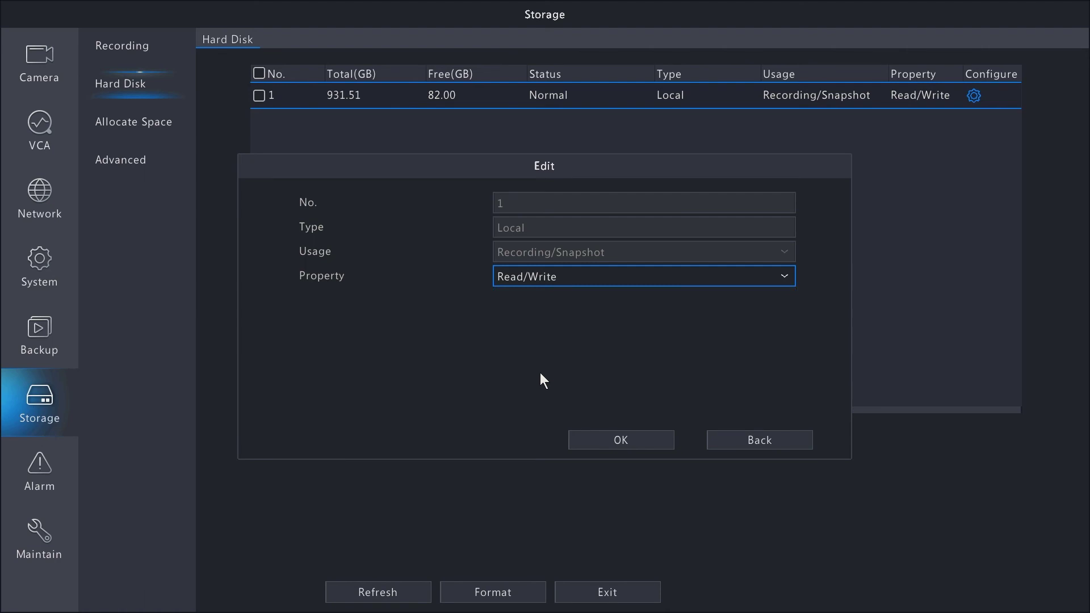
pyautogui.click(751, 449)
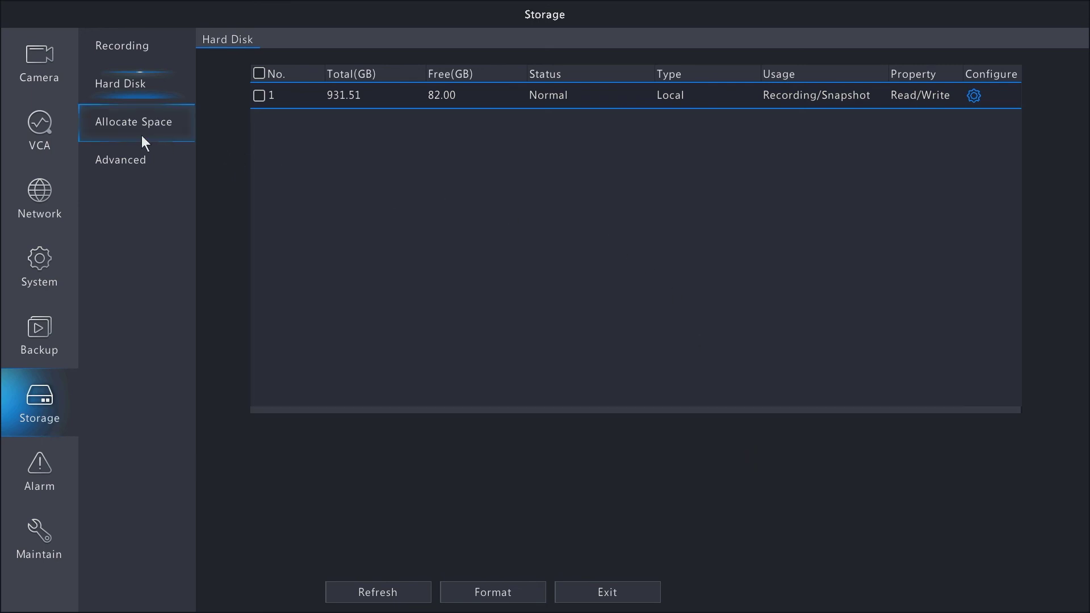
# Step: Show Allocate Space for D1(Patio): 828 GB used, 931 GB capacity, max recording space 0
pyautogui.click(164, 127)
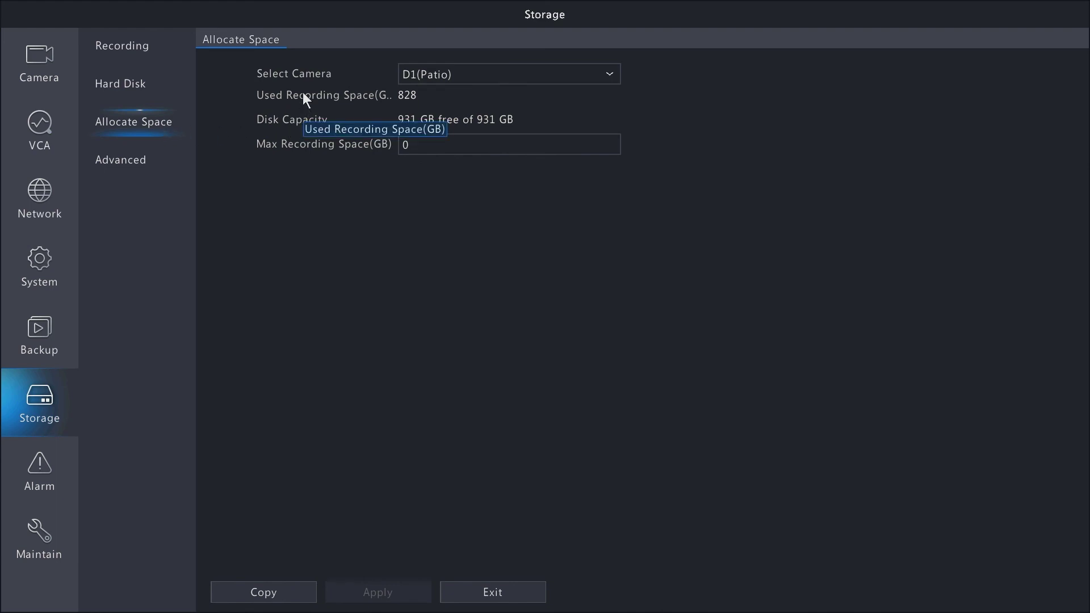
pyautogui.click(608, 75)
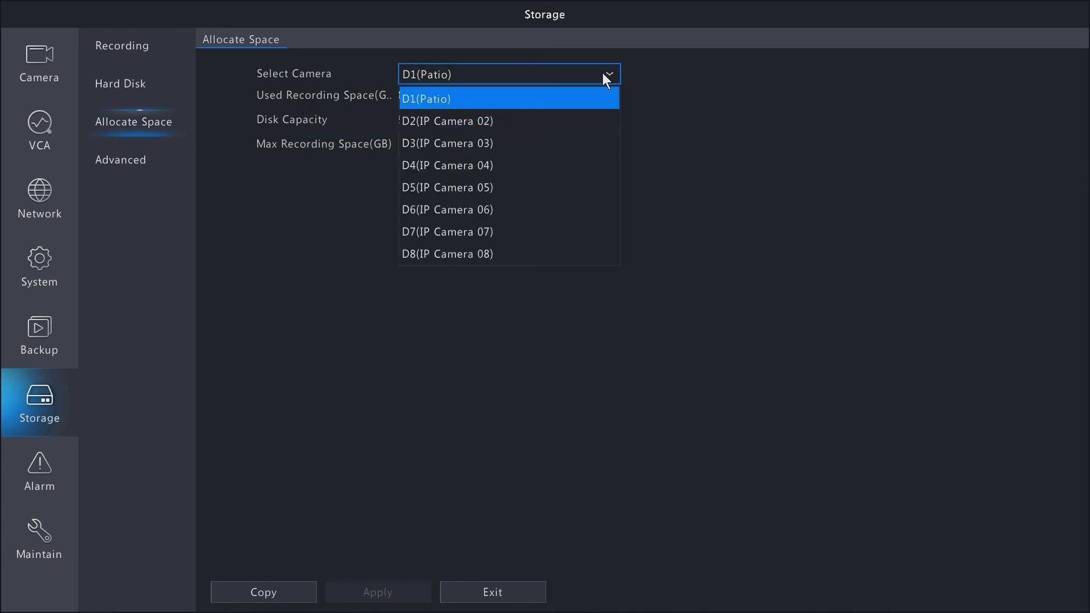
pyautogui.click(462, 105)
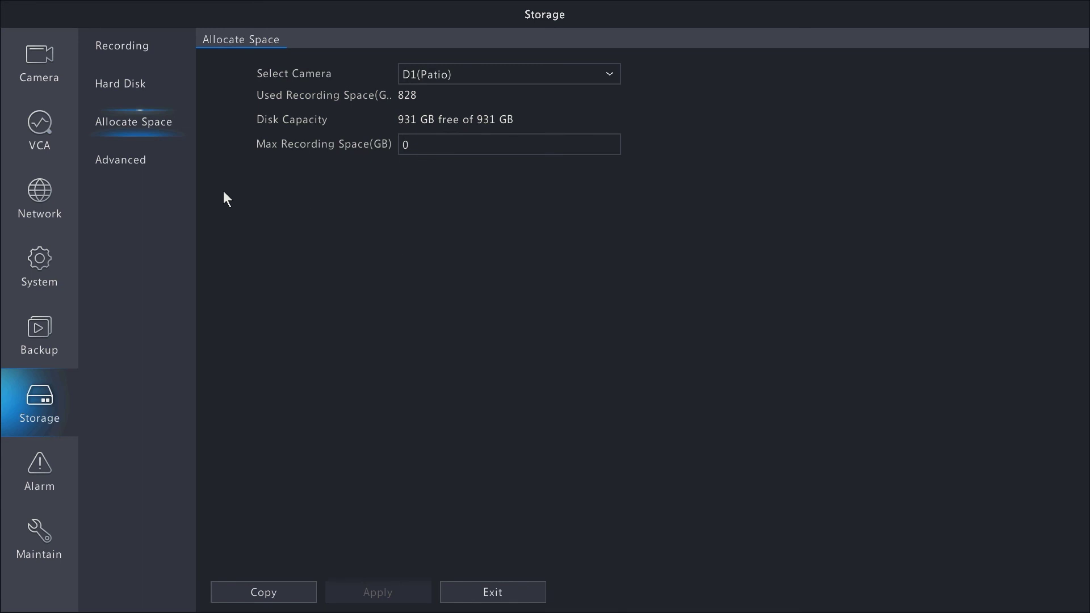
# Step: Confirm HDD Full is set to Overwrite under Advanced, then return to Recording
pyautogui.click(115, 163)
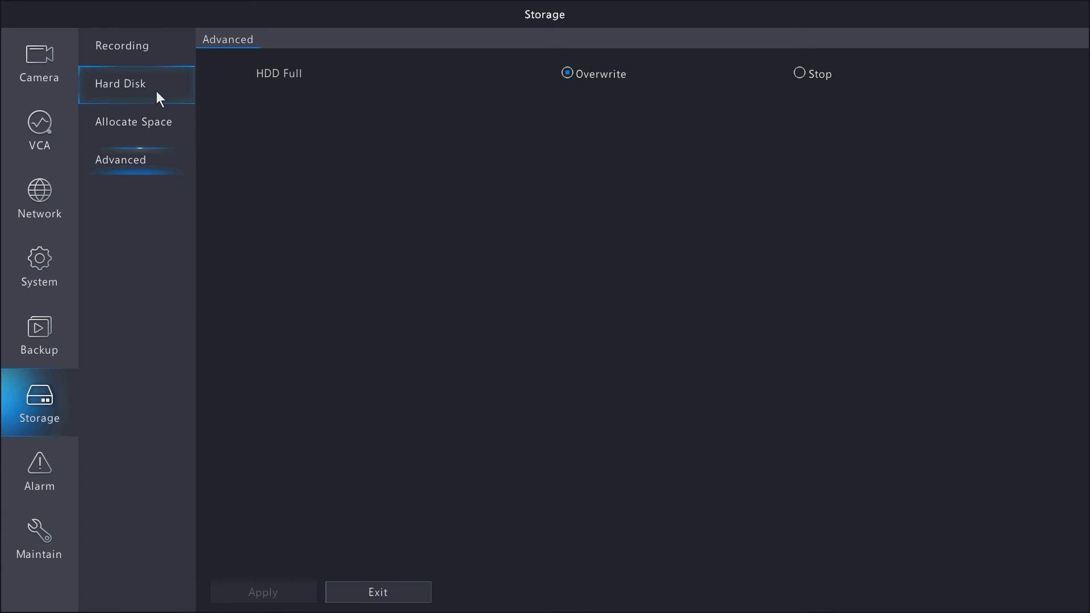
pyautogui.click(142, 57)
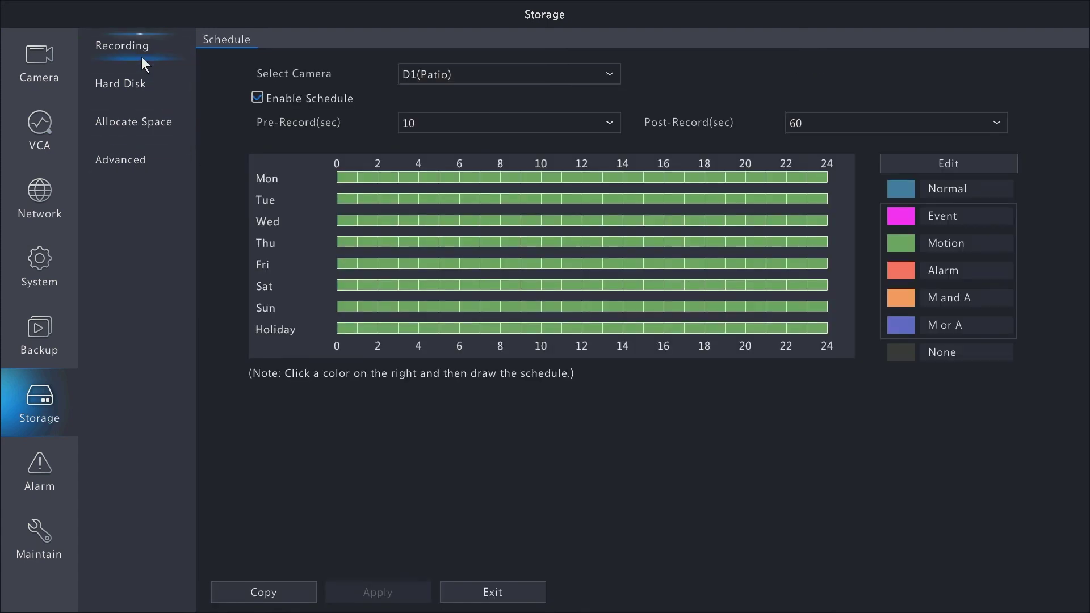